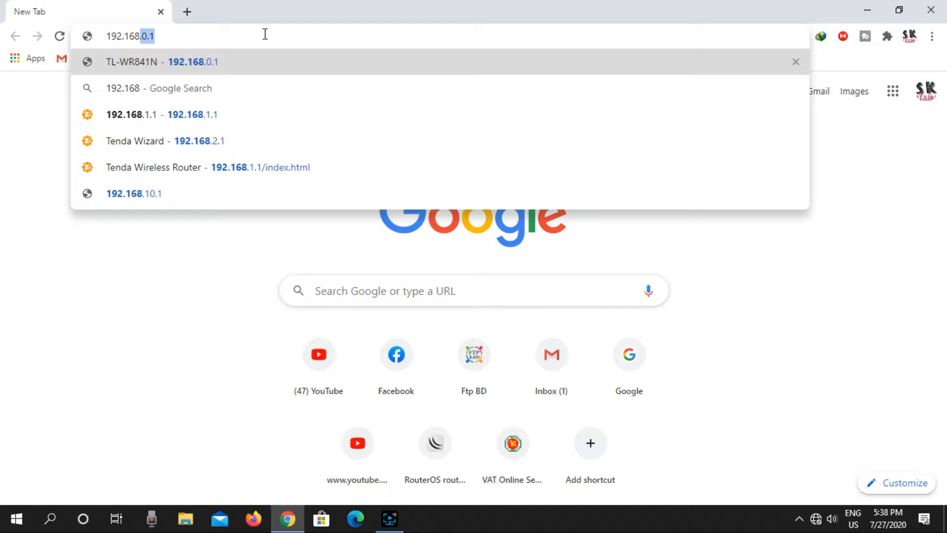
Log in to the router at 192.168.0.1 with the admin credentials and decline saving the password
text(0.1)
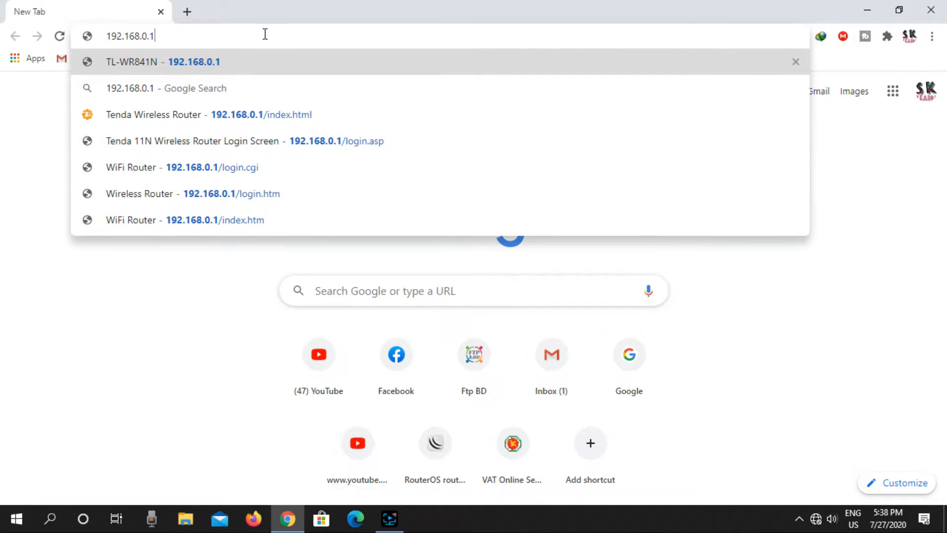
key(Return)
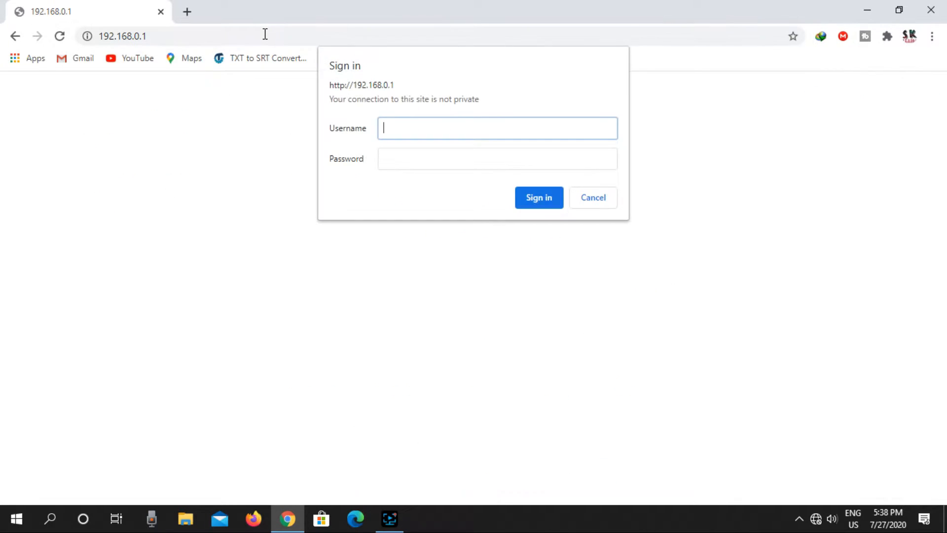
text(A)
key(BackSpace)
key(Tab)
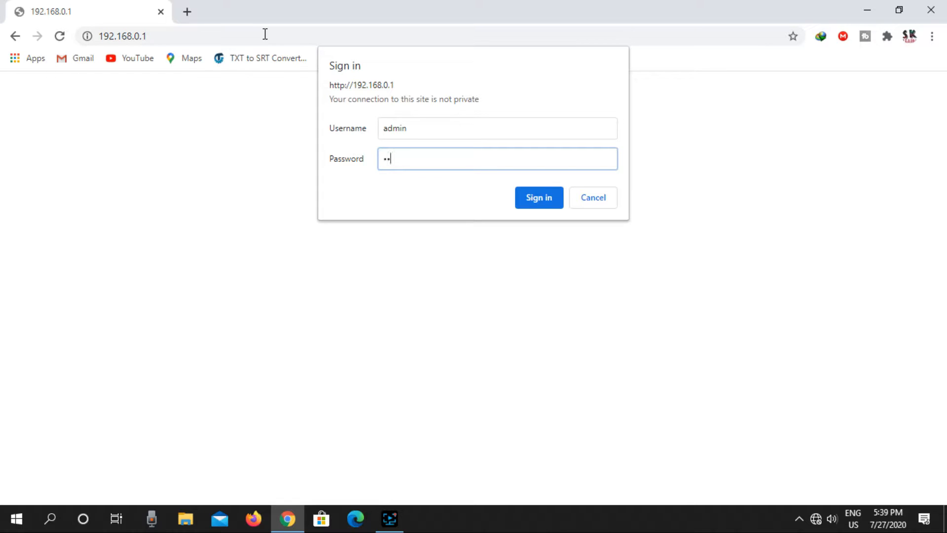
click(537, 196)
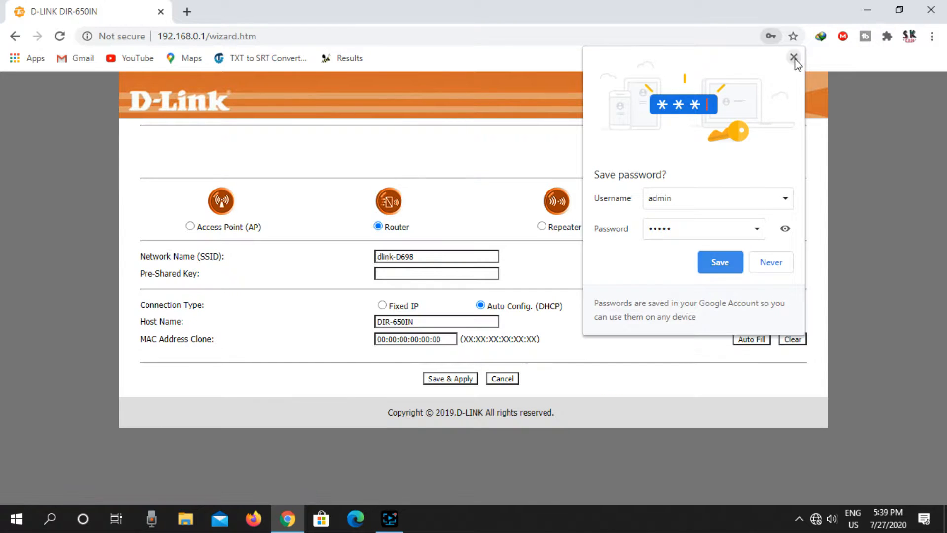
click(793, 56)
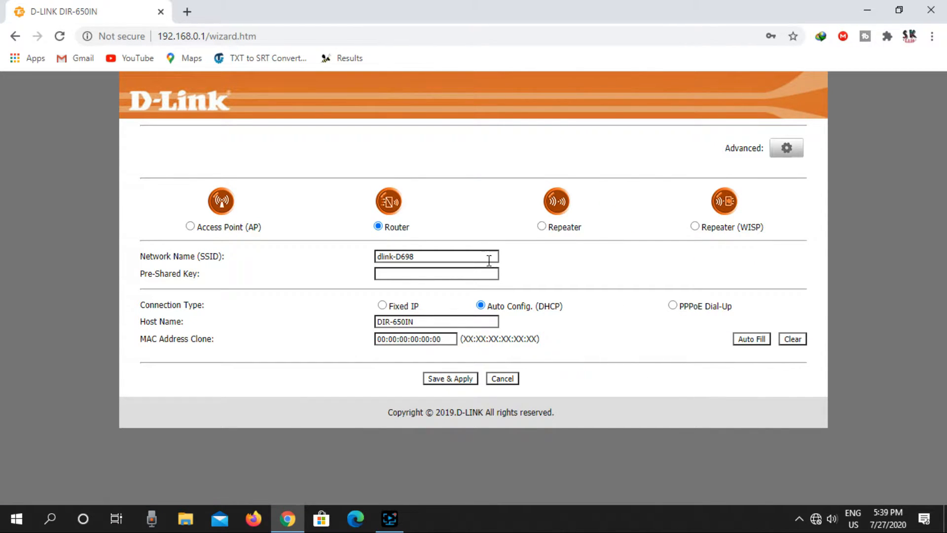
Replace the Wi-Fi network name dlink-D698 with the owner's name
click(446, 257)
drag(445, 256, 365, 267)
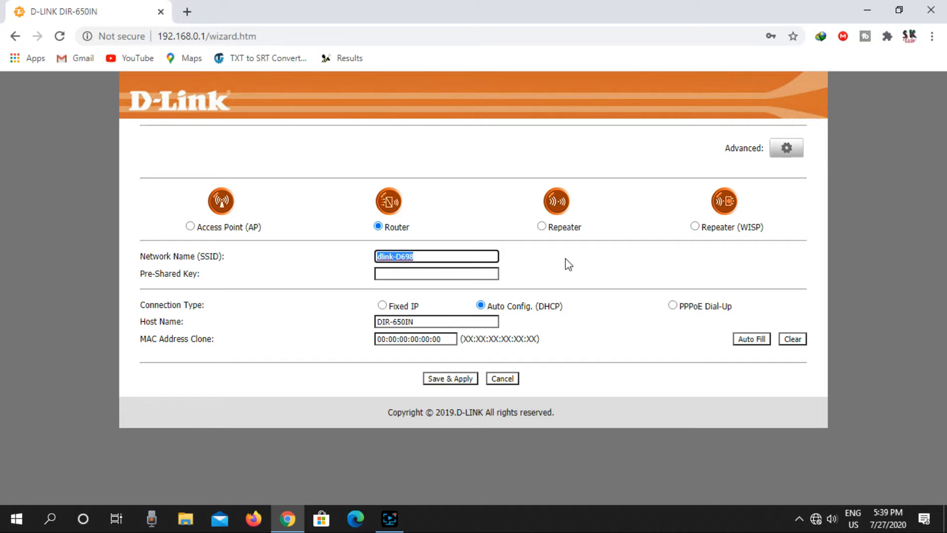
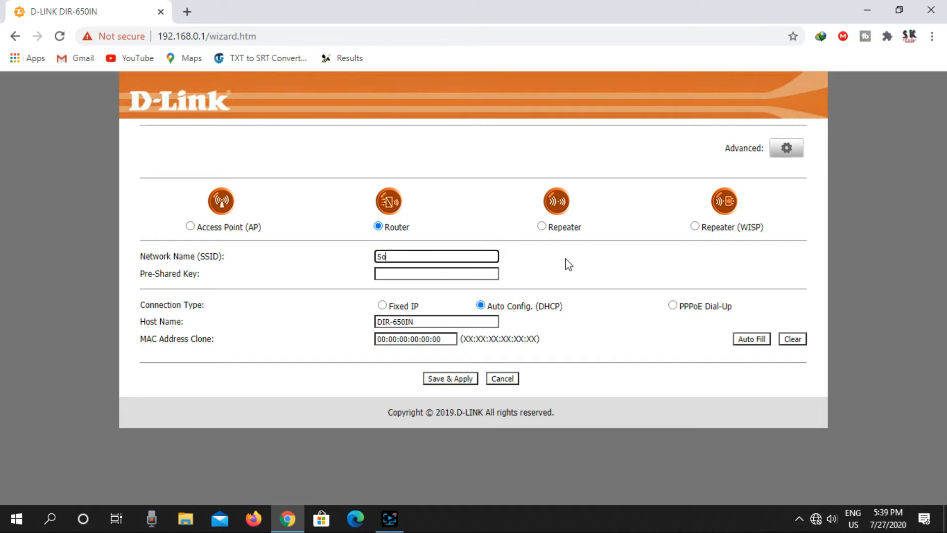
Enter the new Wi-Fi pre-shared key
click(496, 273)
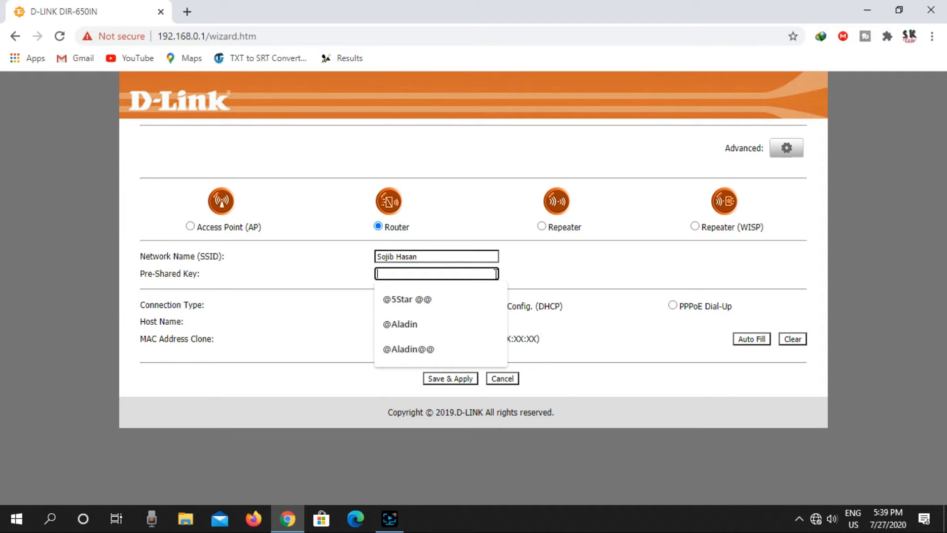
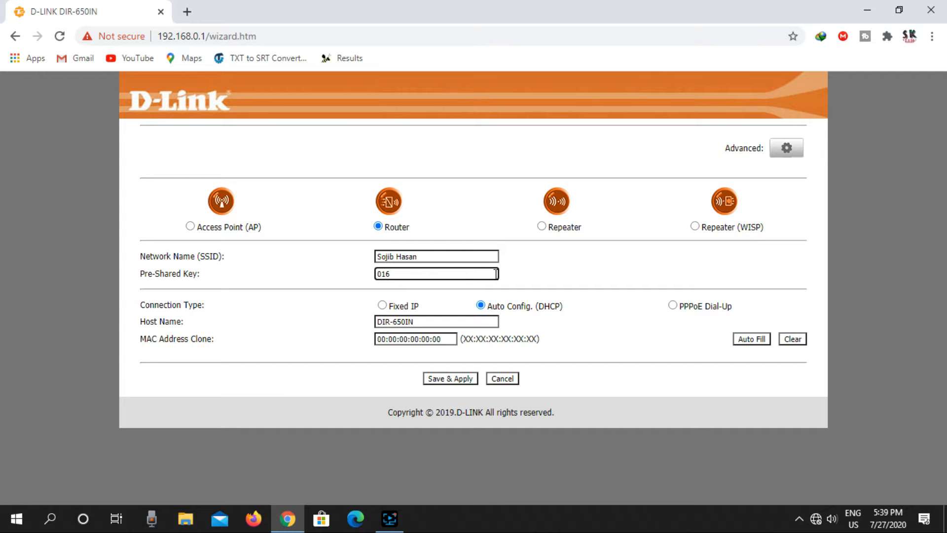
drag(432, 274, 379, 282)
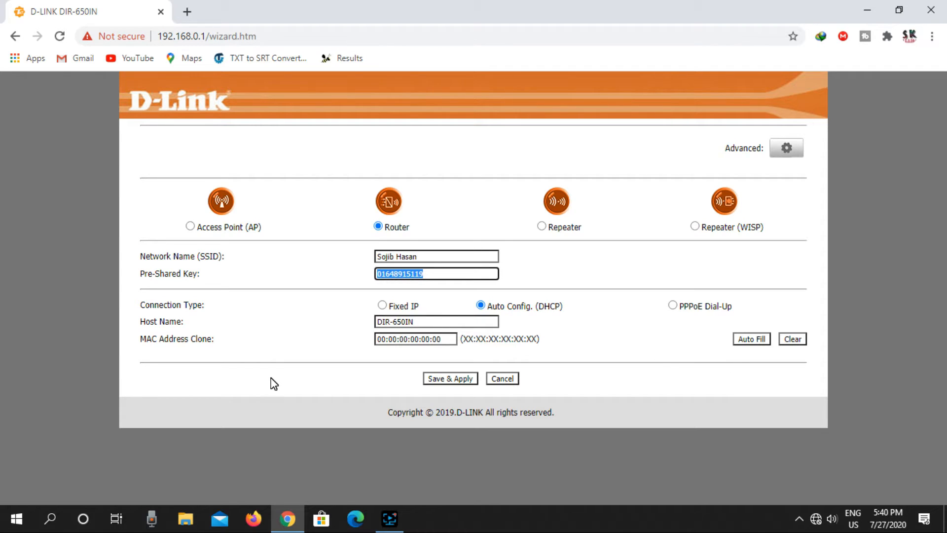
drag(138, 305, 209, 310)
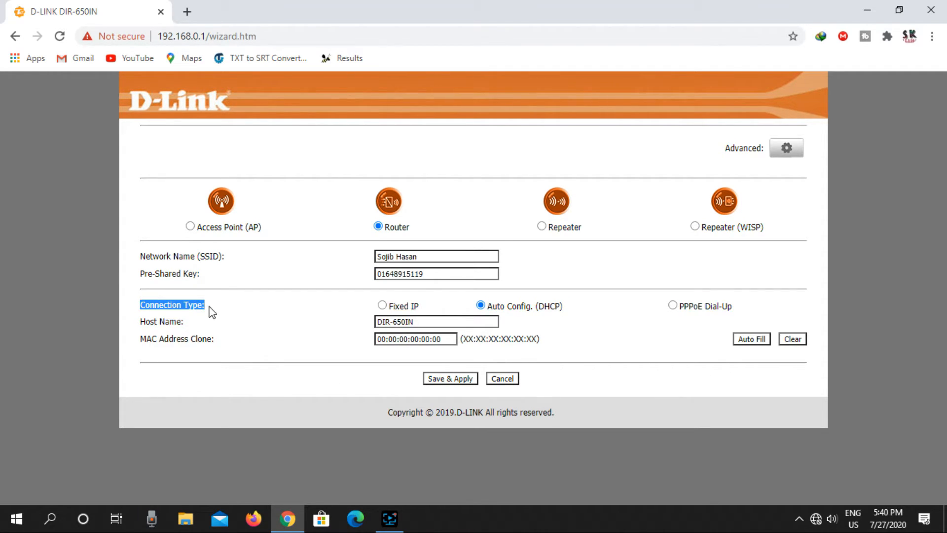
Select PPPoE Dial-Up and enter the ISP account user name and password
click(241, 317)
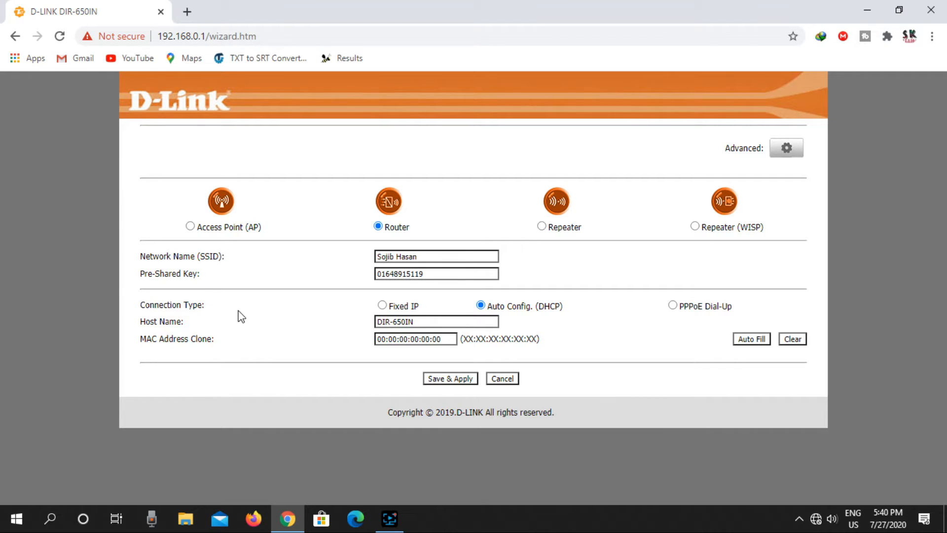
click(673, 306)
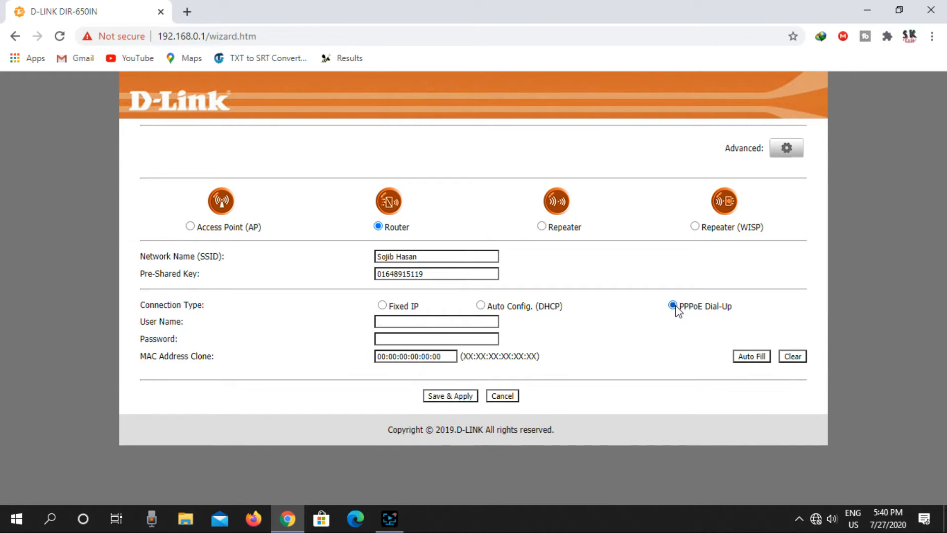
click(433, 321)
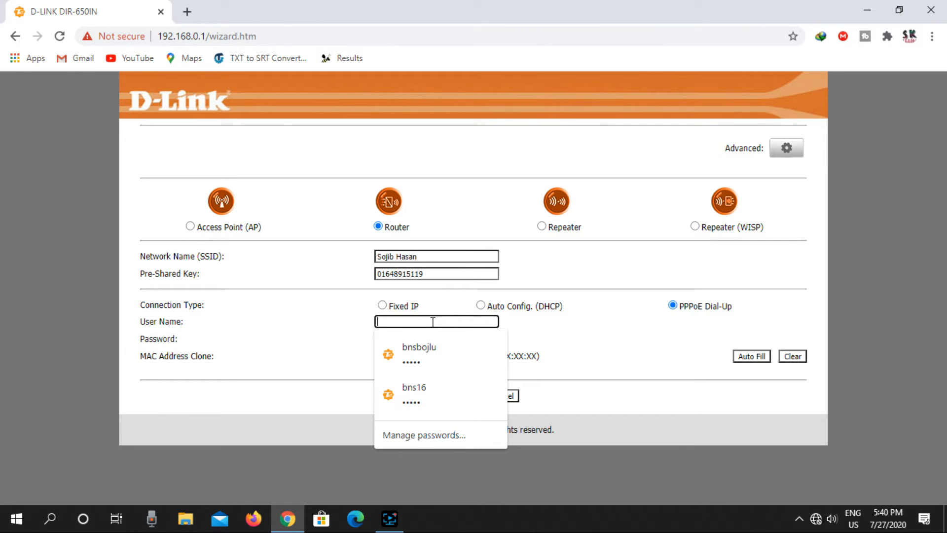
text(bnspd)
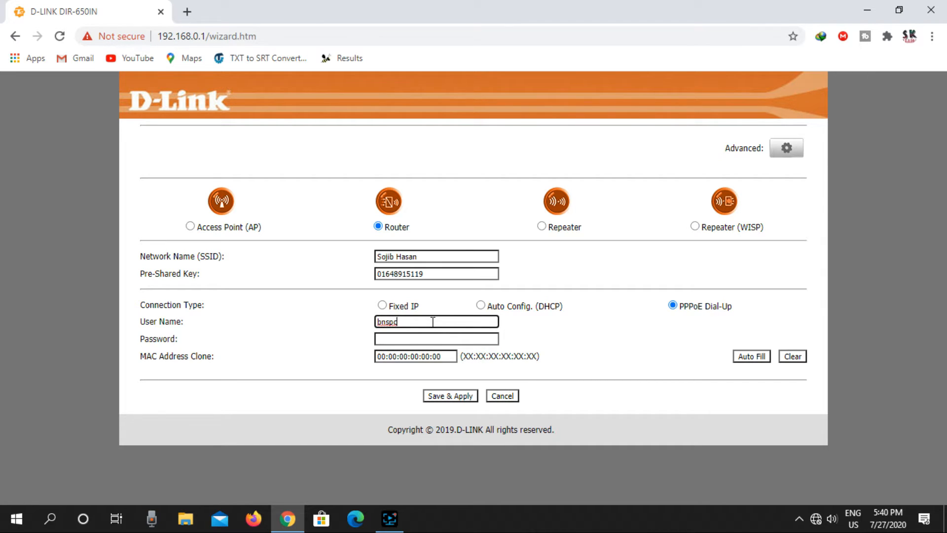
key(Tab)
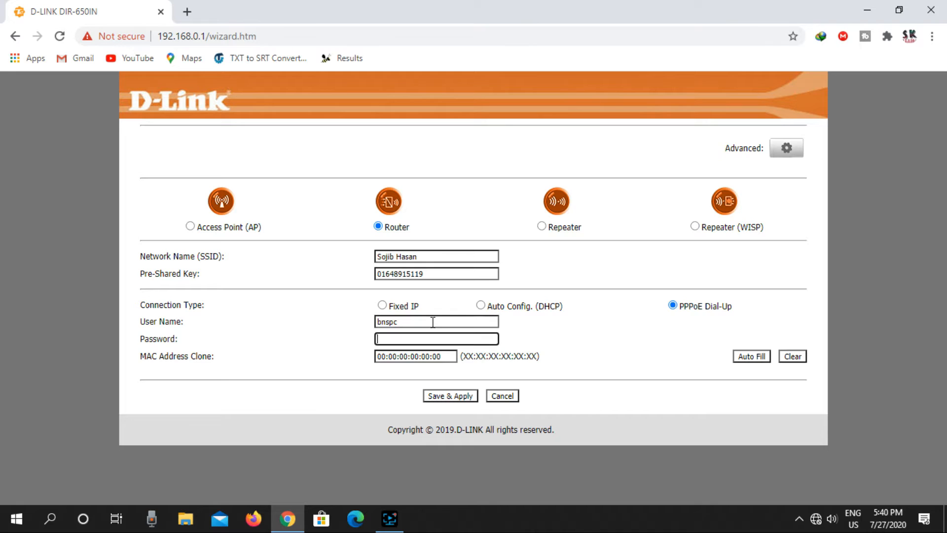
text(••)
Save and apply the wizard settings, wait for the countdown, then show the available Wi-Fi networks
click(464, 400)
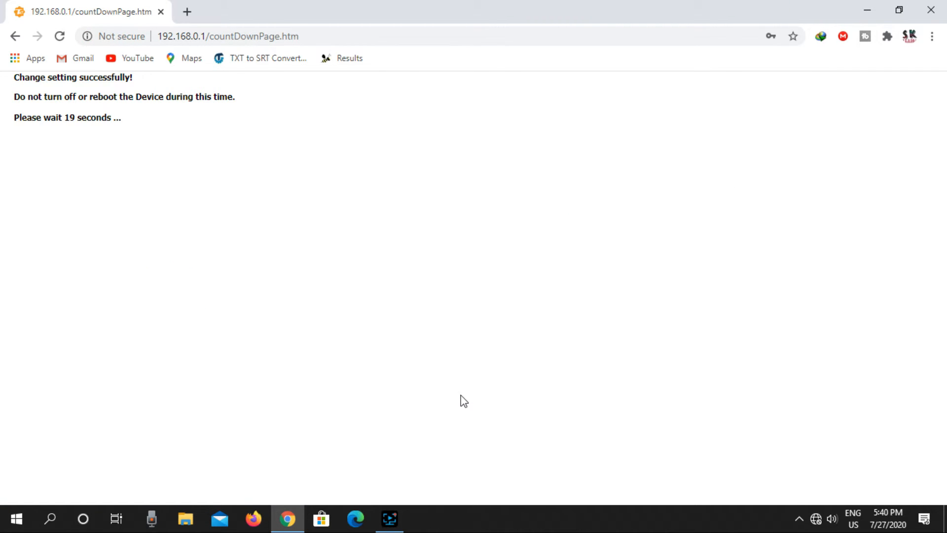
drag(130, 123, 13, 123)
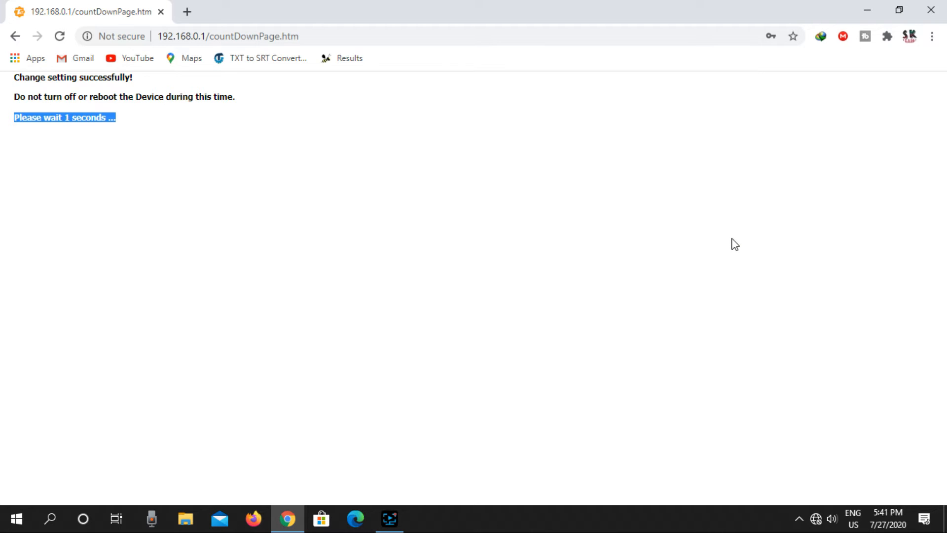
click(816, 518)
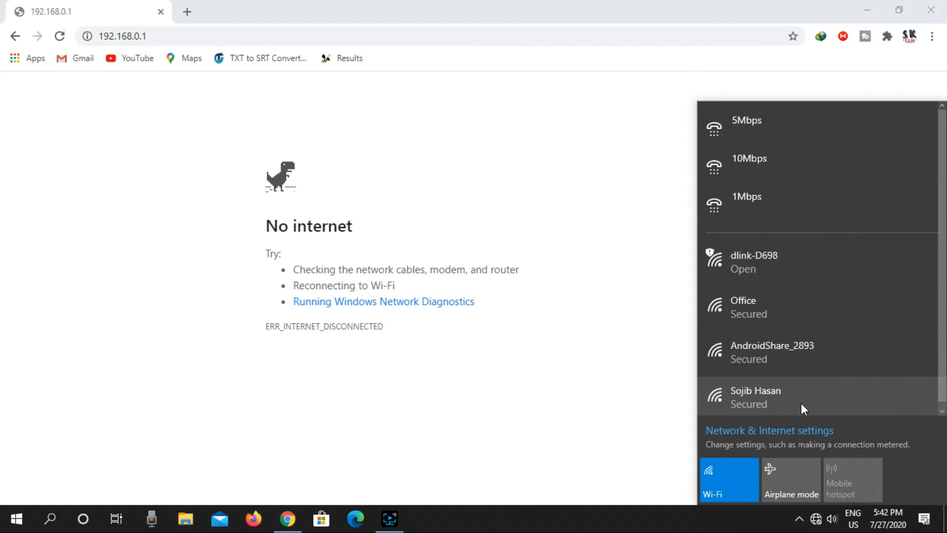
Join the renamed Wi-Fi network by pasting its new key, allowing discovery, then close the list
click(773, 395)
click(851, 394)
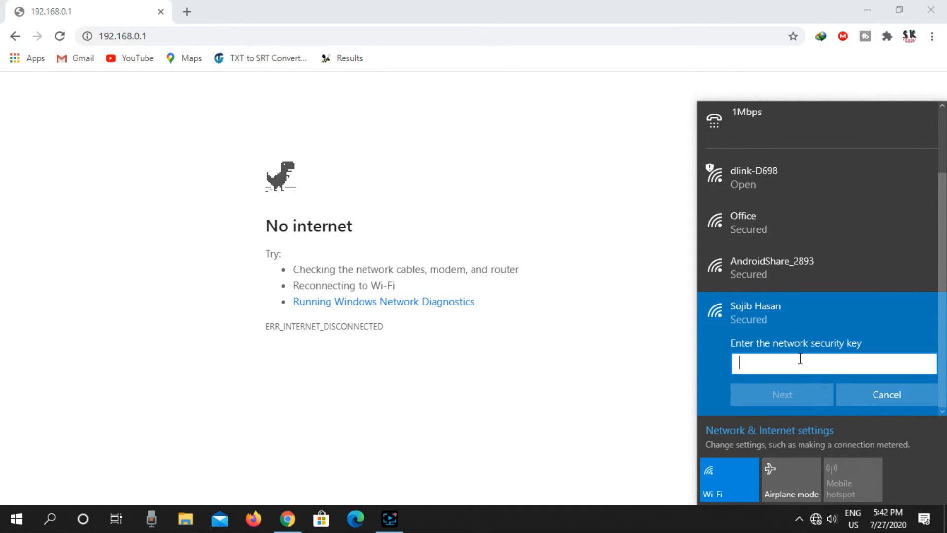
right_click(798, 365)
click(819, 378)
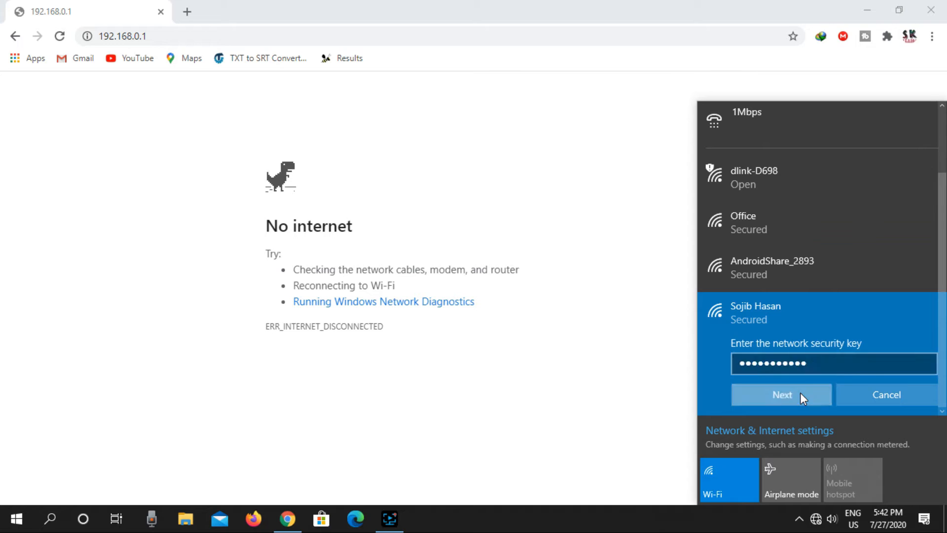
click(800, 392)
click(799, 392)
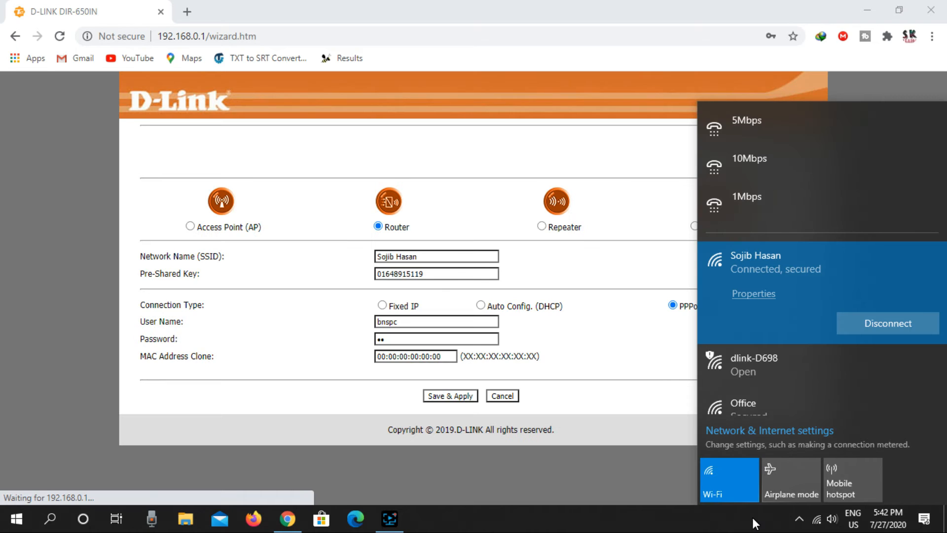
click(811, 523)
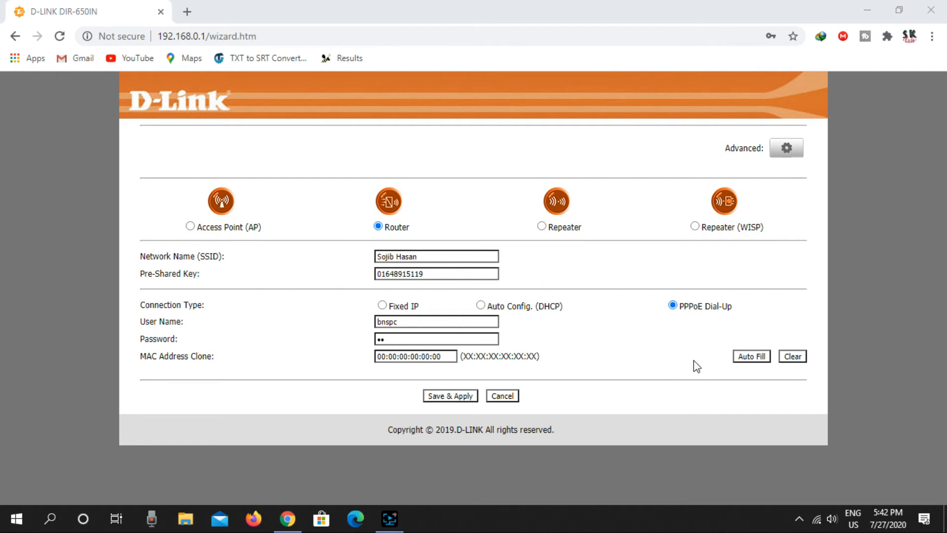
click(785, 152)
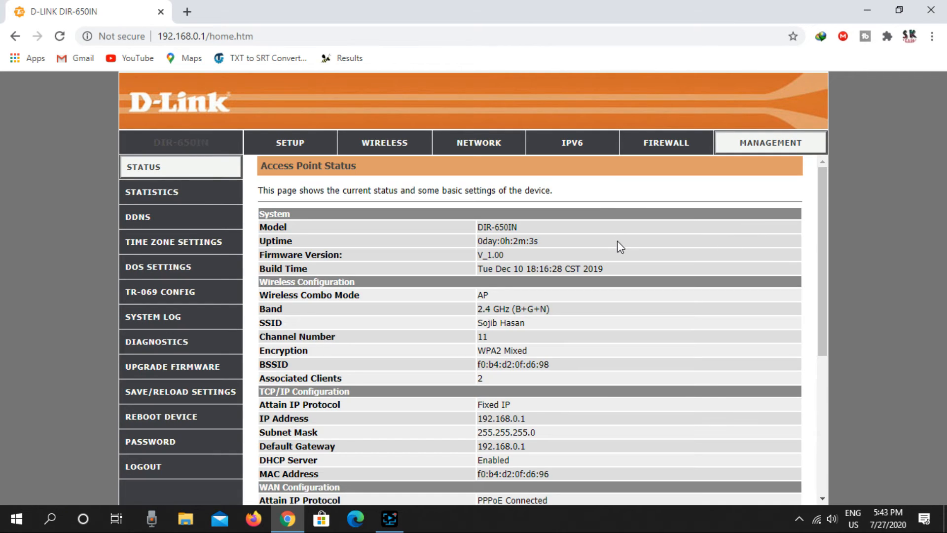
Verify the Status page shows PPPoE Connected and WAN address 192.168.12.227, then open a new tab
scroll(617, 241, down, 5)
scroll(615, 348, up, 2)
scroll(615, 348, up, 3)
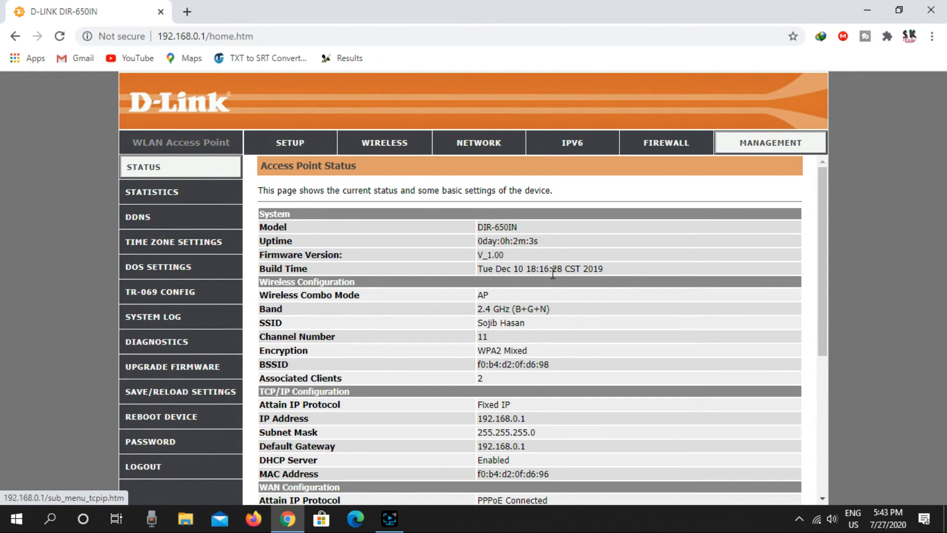
scroll(551, 269, down, 1)
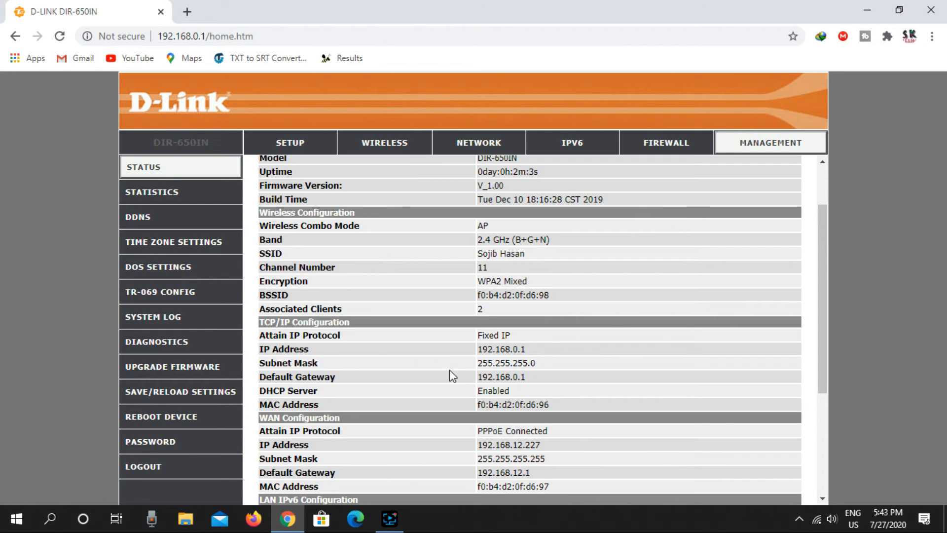
scroll(533, 393, down, 1)
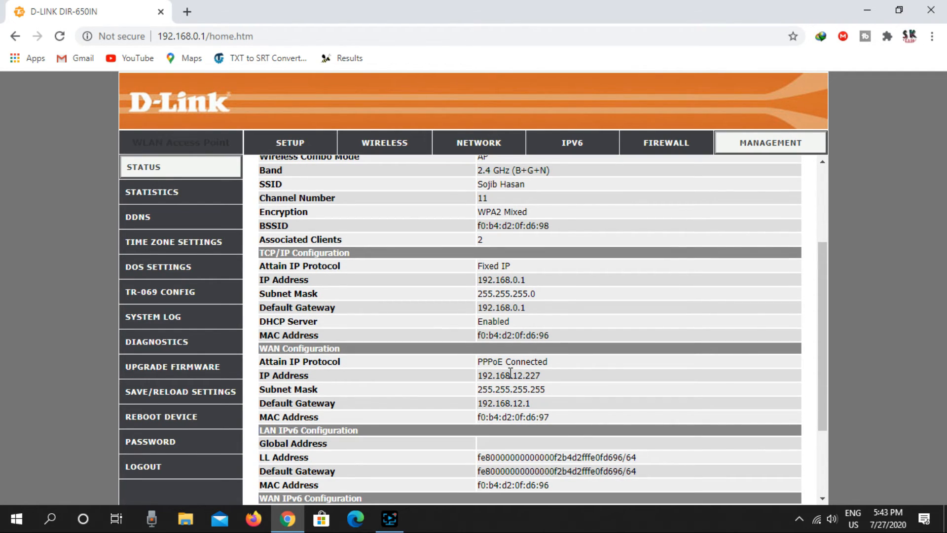
drag(548, 362, 457, 365)
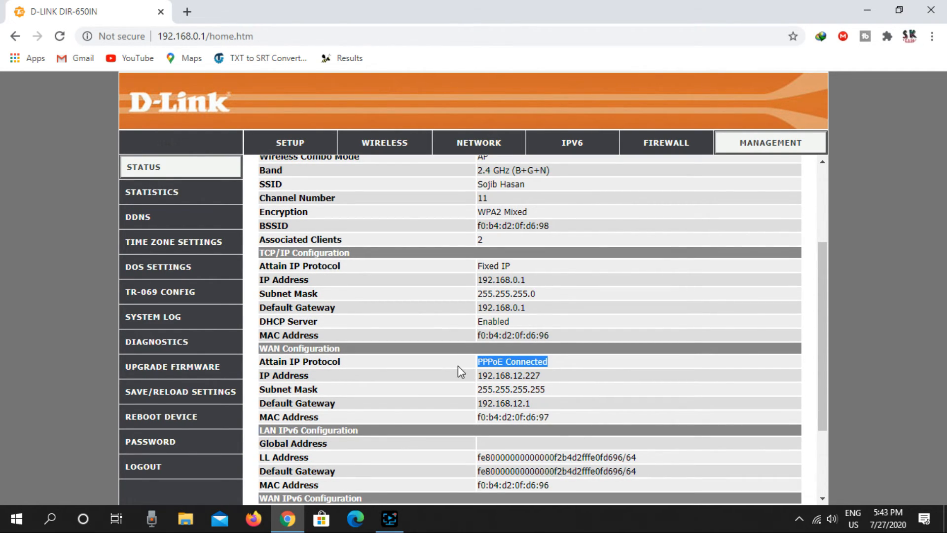
drag(543, 361, 581, 395)
click(557, 364)
click(585, 391)
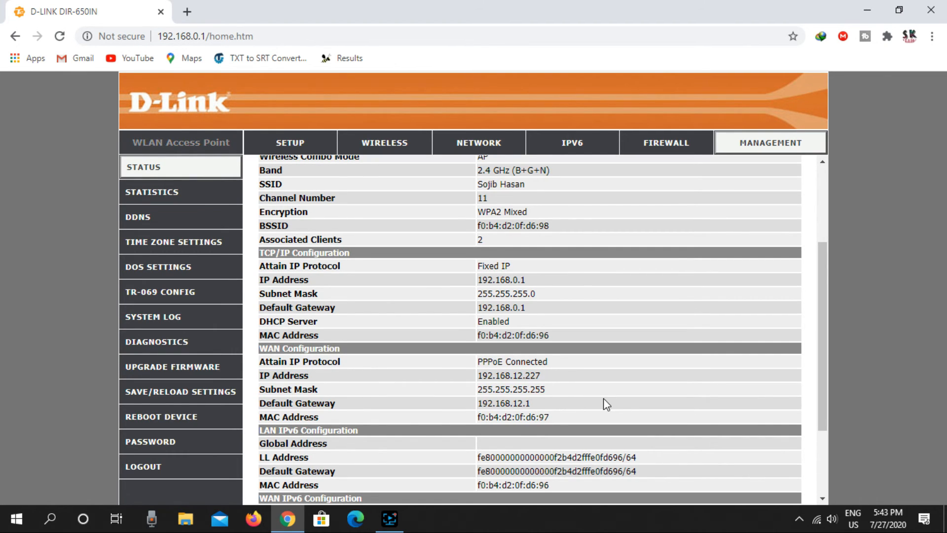
scroll(603, 398, up, 5)
click(187, 11)
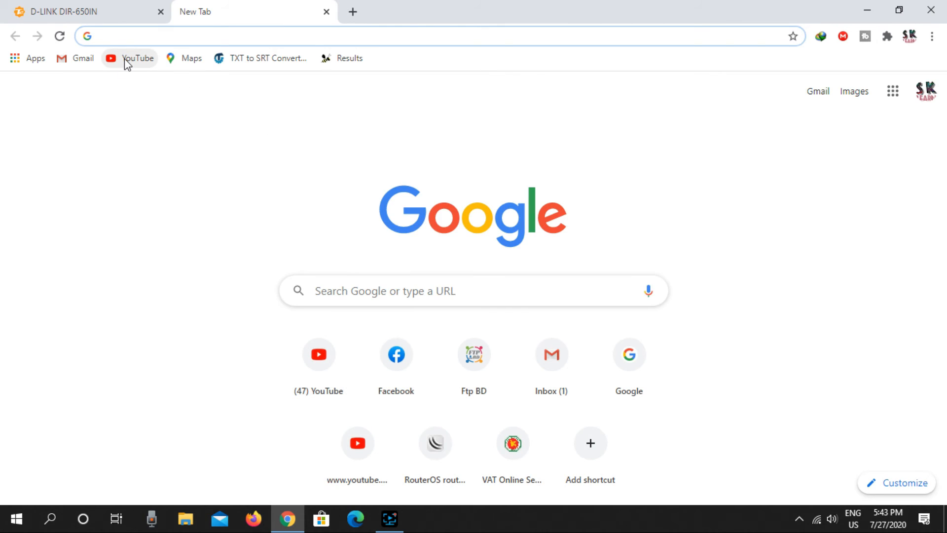
Play the Tp-link TL-WR841N MAC Filter video on YouTube and pause it near 0:38
click(126, 60)
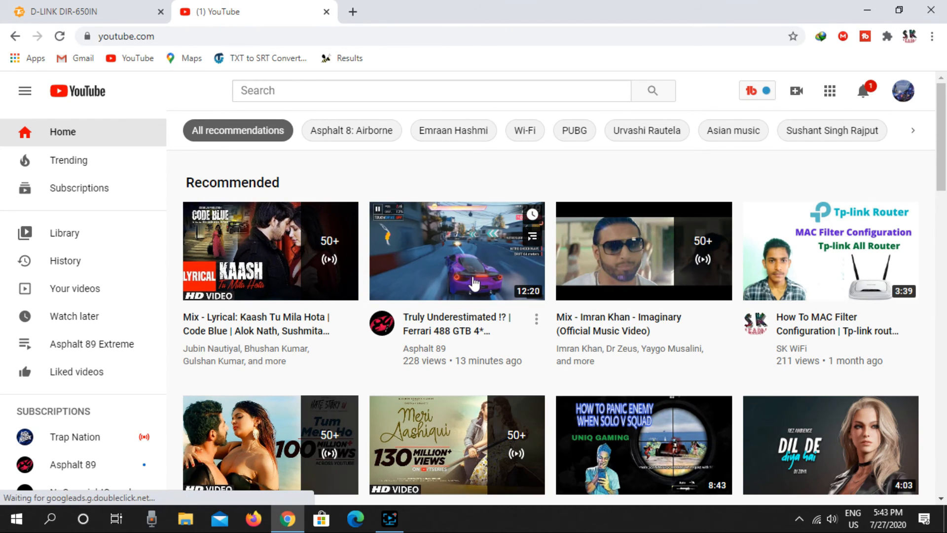
click(804, 268)
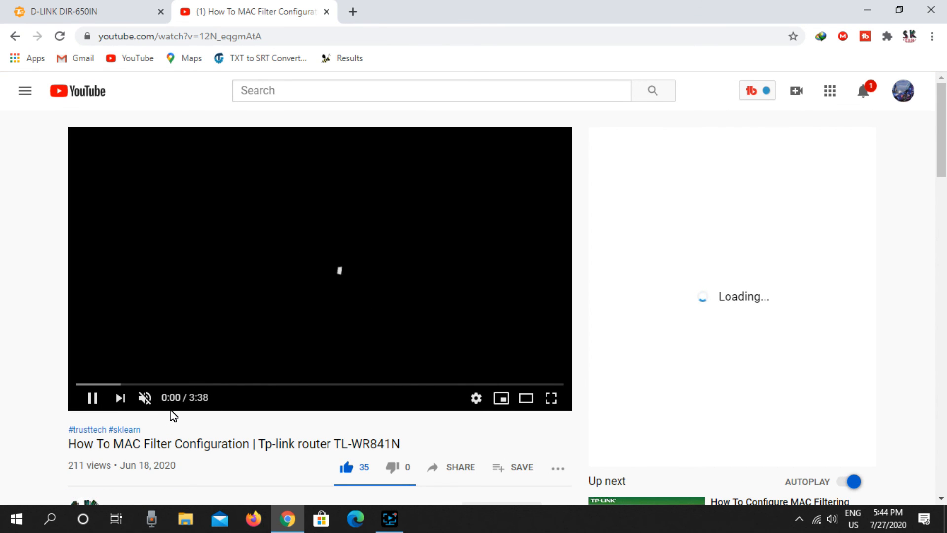
click(872, 93)
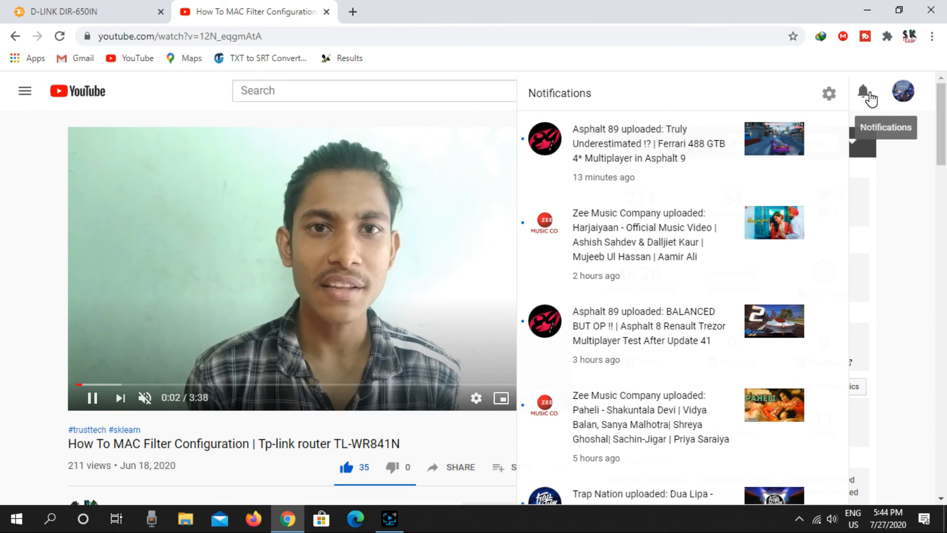
click(869, 96)
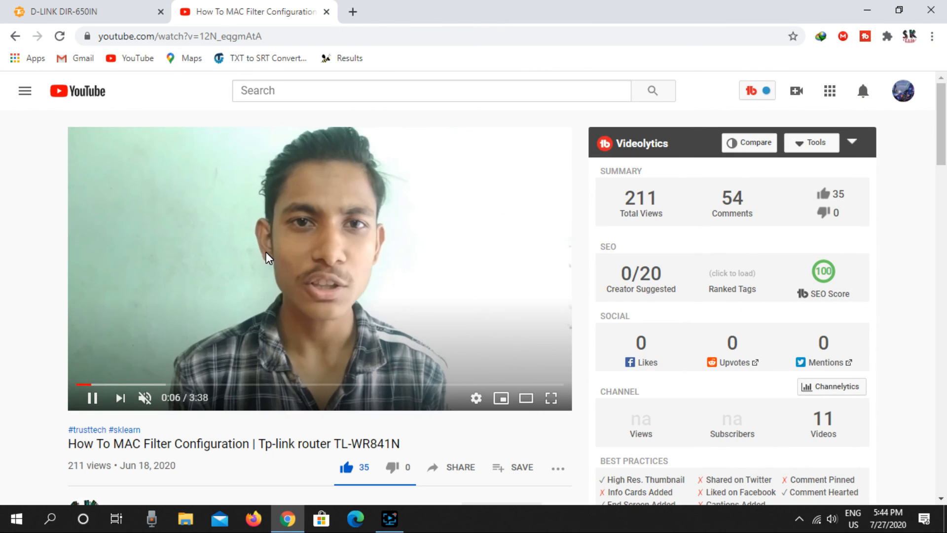
click(159, 384)
click(446, 300)
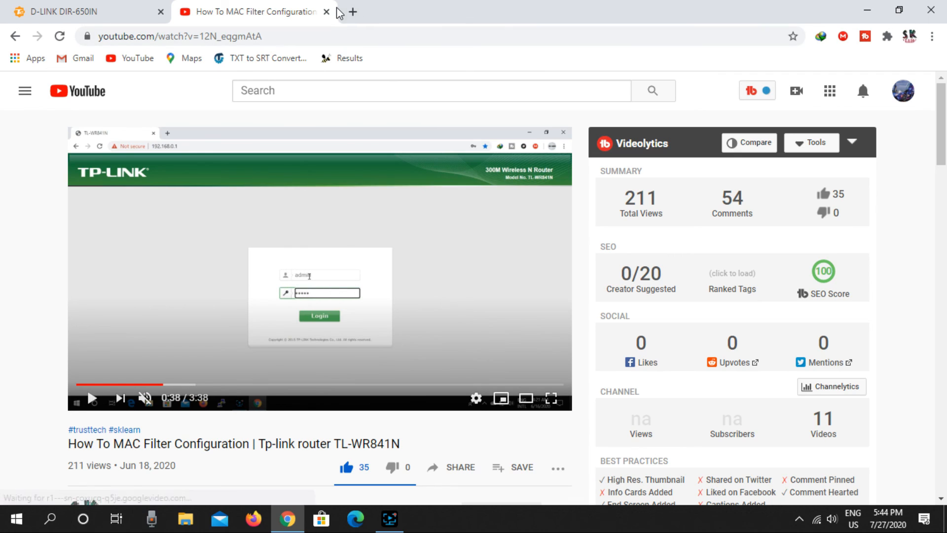